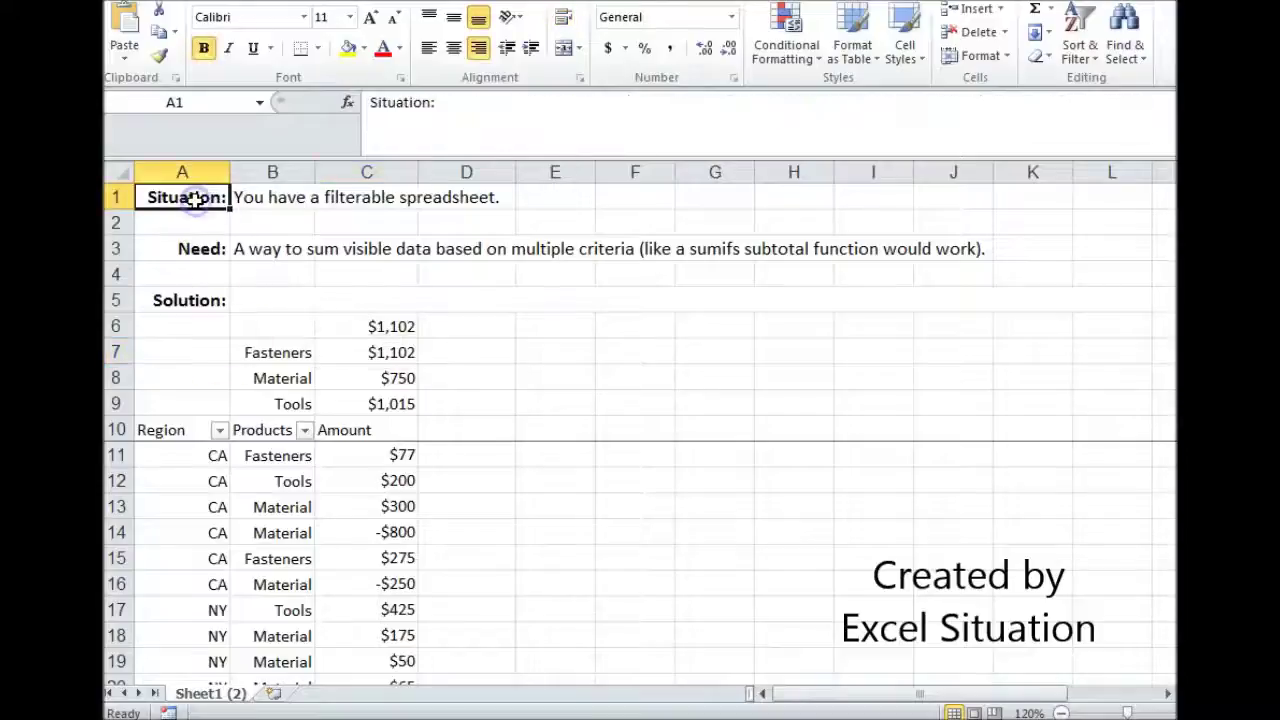
- Review the SUMIFS total in C6, then filter the Region column to NY only
{"action": "left_click", "coordinate": [167, 250]}
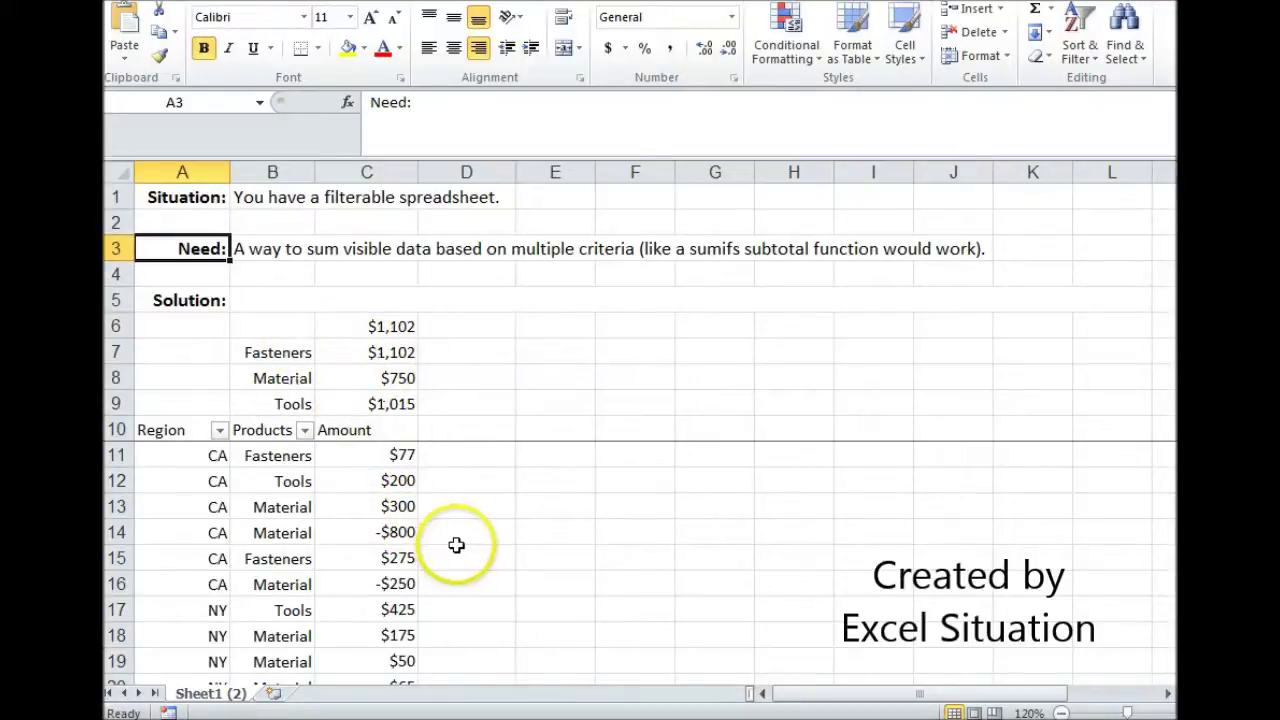
{"action": "left_click", "coordinate": [402, 325]}
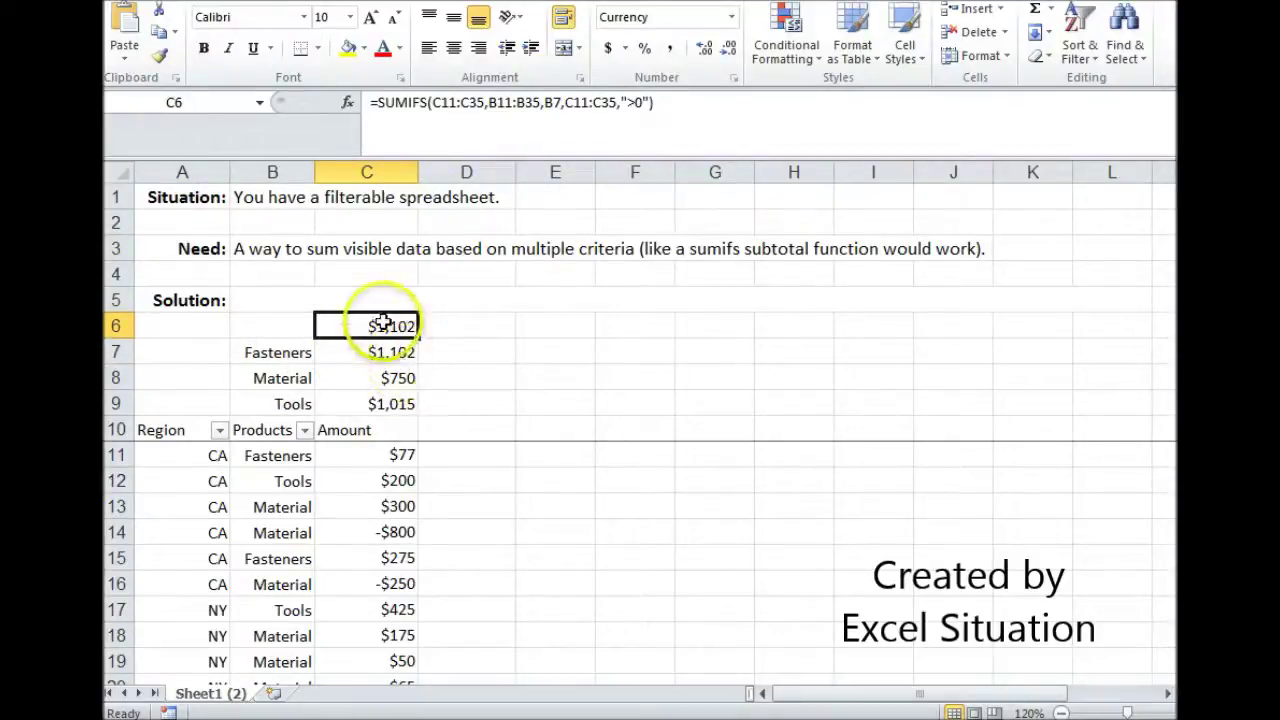
{"action": "left_click", "coordinate": [221, 430]}
{"action": "left_click", "coordinate": [176, 192]}
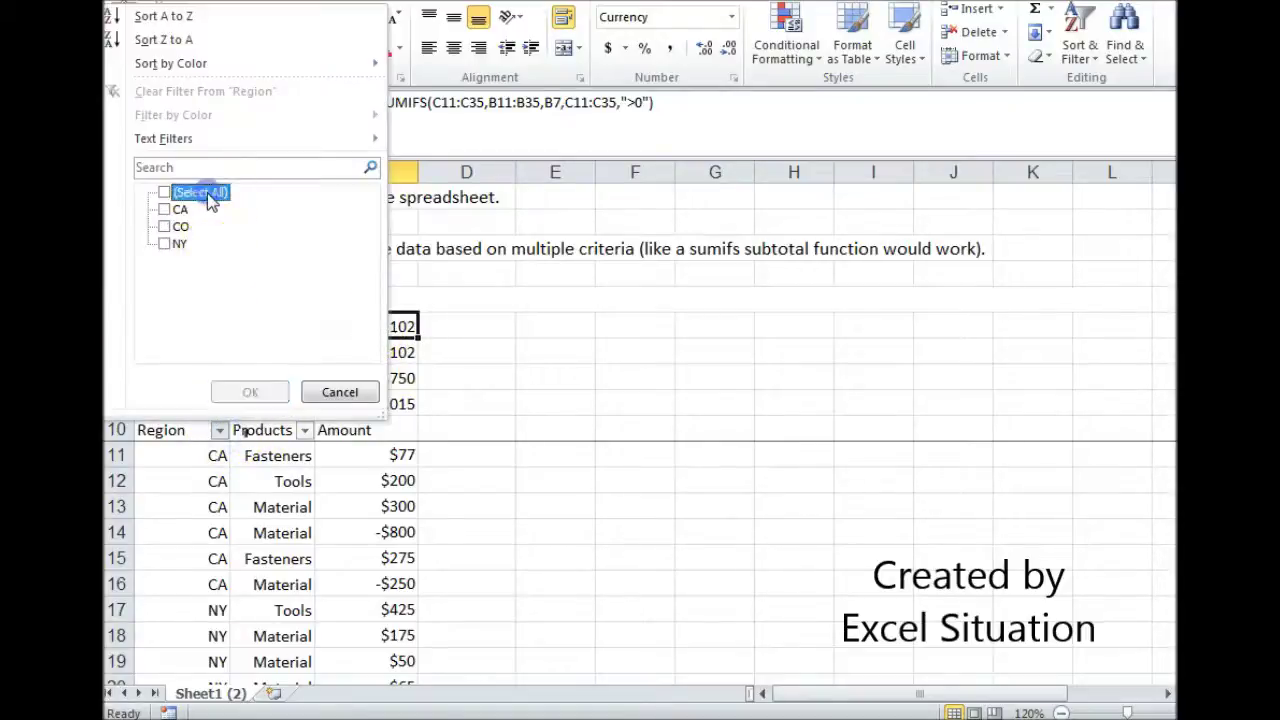
{"action": "left_click", "coordinate": [165, 244]}
{"action": "left_click", "coordinate": [250, 391]}
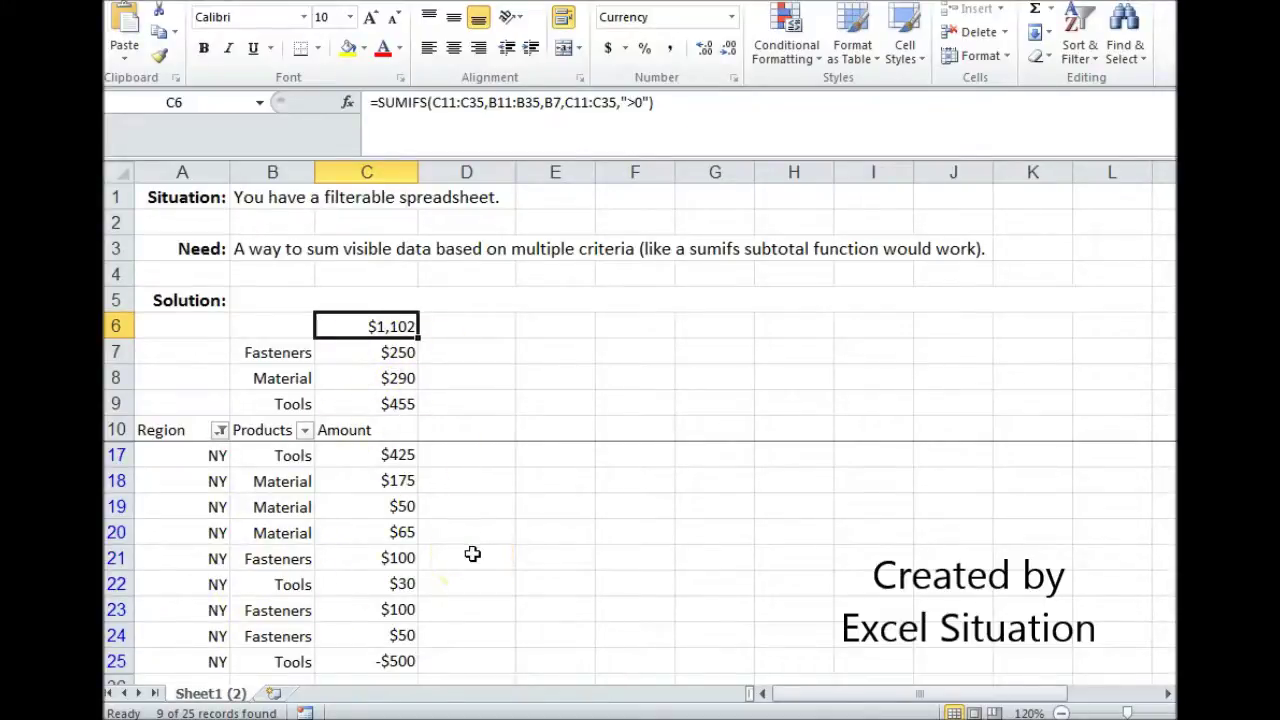
- Clear the Region filter so all regions show again
{"action": "left_click", "coordinate": [220, 430]}
{"action": "left_click", "coordinate": [165, 192]}
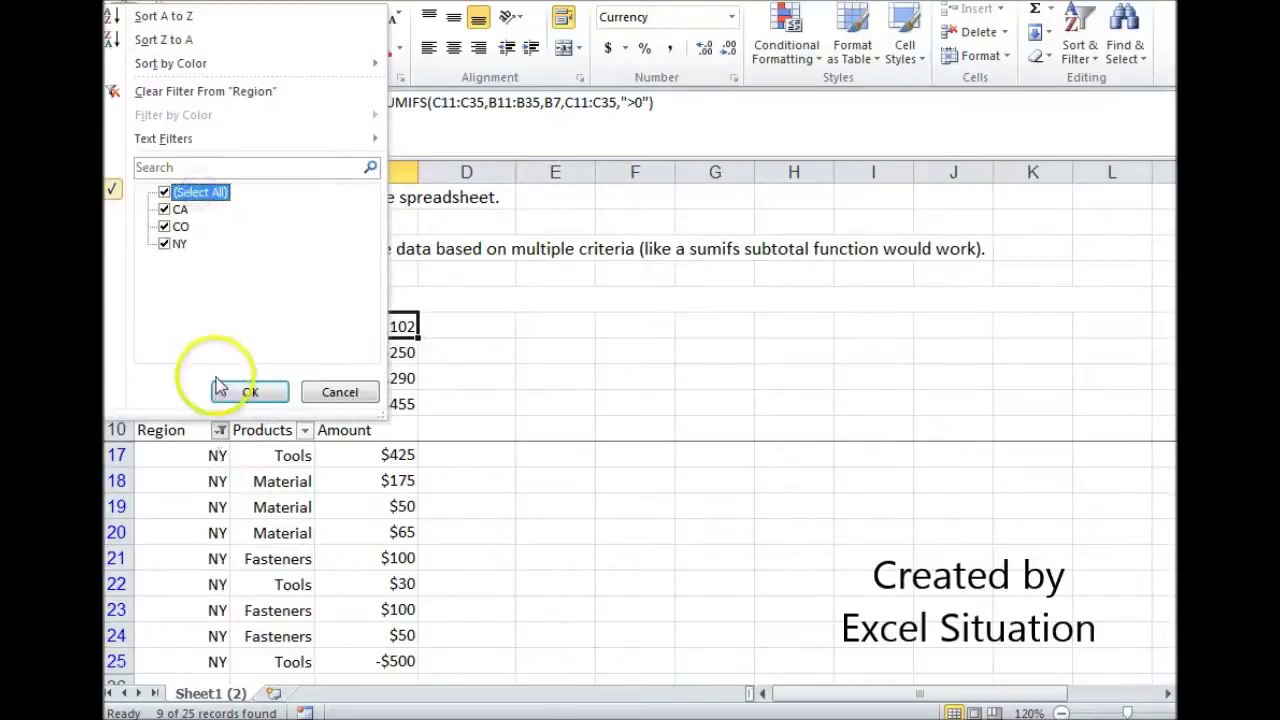
{"action": "left_click", "coordinate": [240, 394]}
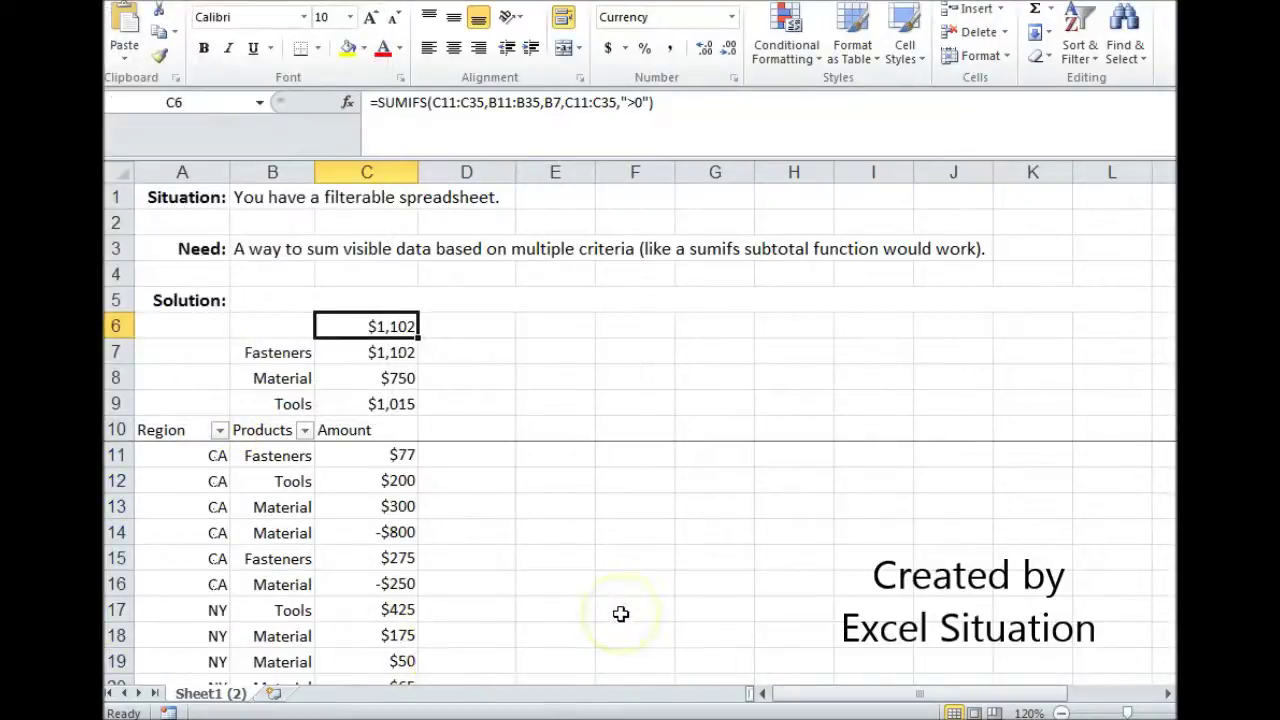
- Examine the Fasteners SUBTOTAL formula in C7, including its 9 argument, keeping it unchanged
{"action": "left_click", "coordinate": [385, 352]}
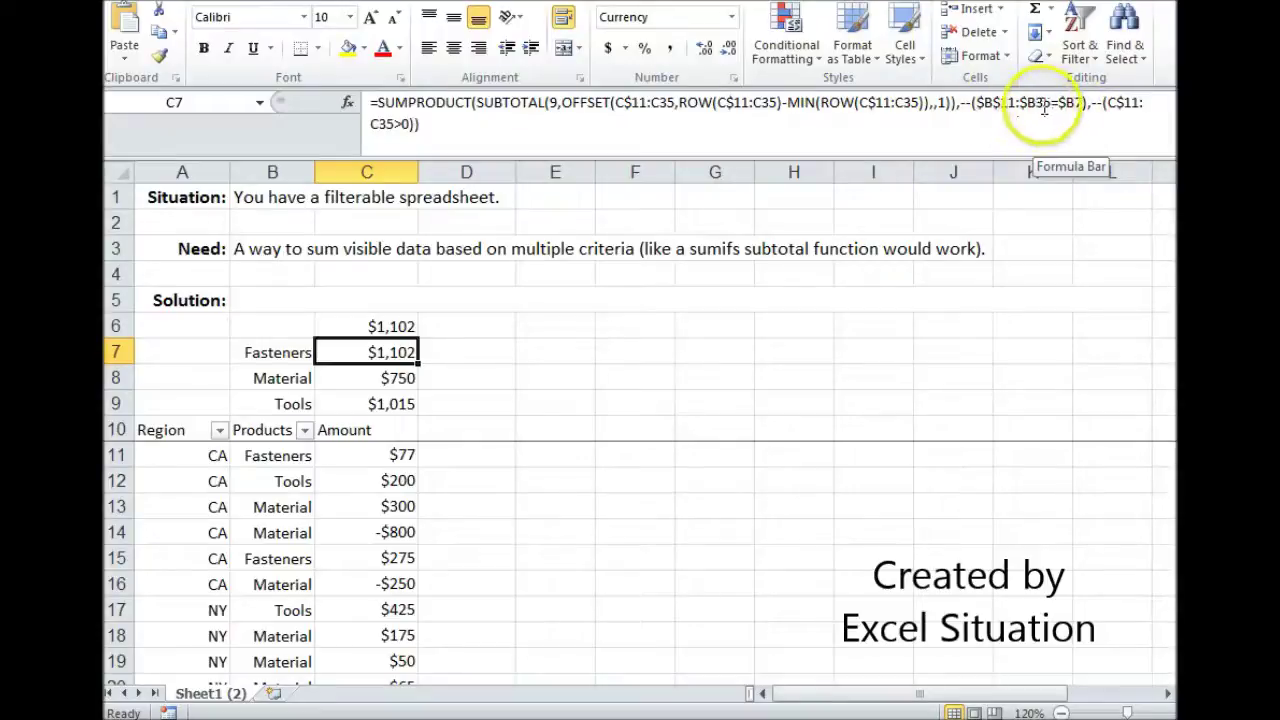
{"action": "left_click", "coordinate": [1037, 103]}
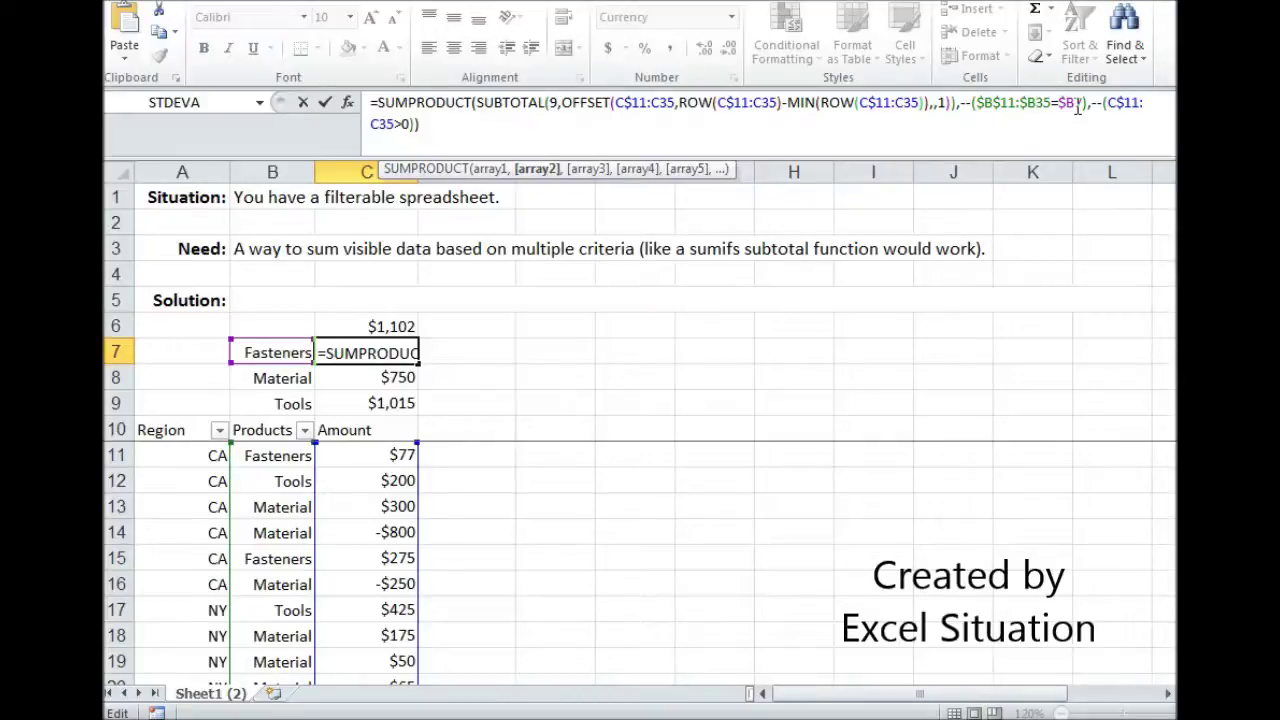
{"action": "left_click", "coordinate": [1037, 108]}
{"action": "left_click", "coordinate": [1103, 113]}
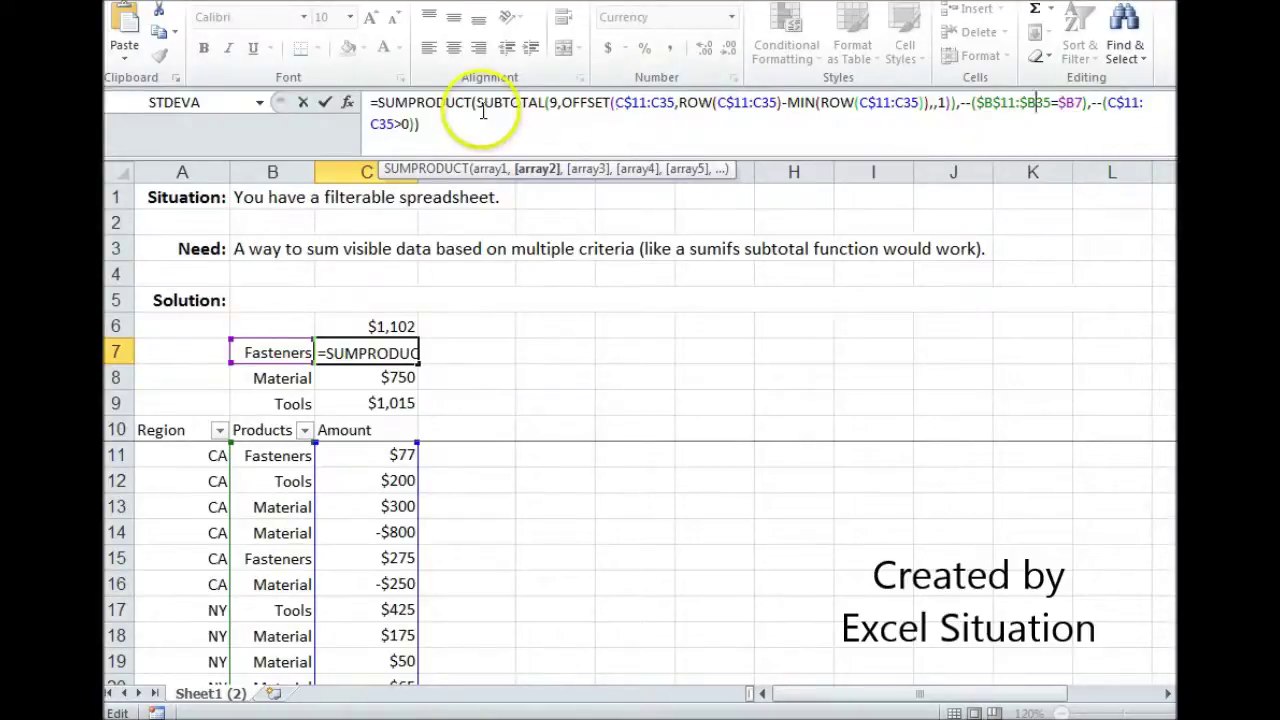
{"action": "double_click", "coordinate": [552, 104]}
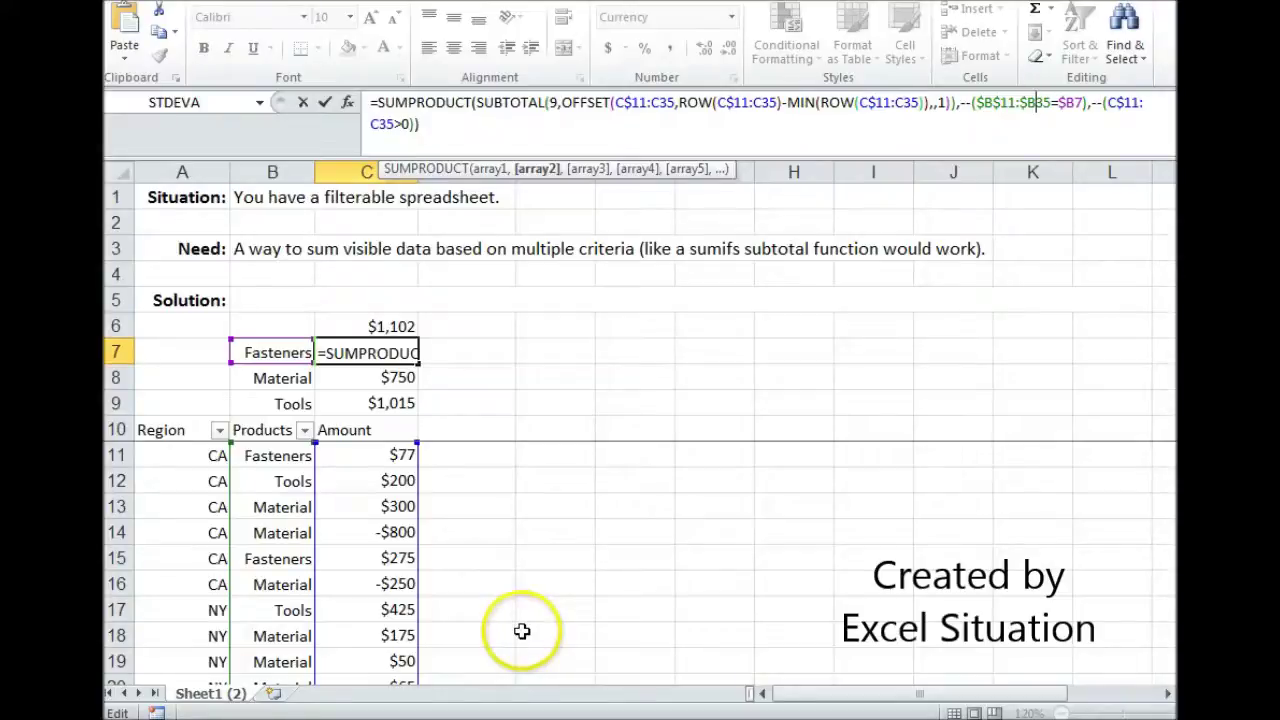
{"action": "key", "text": "Return"}
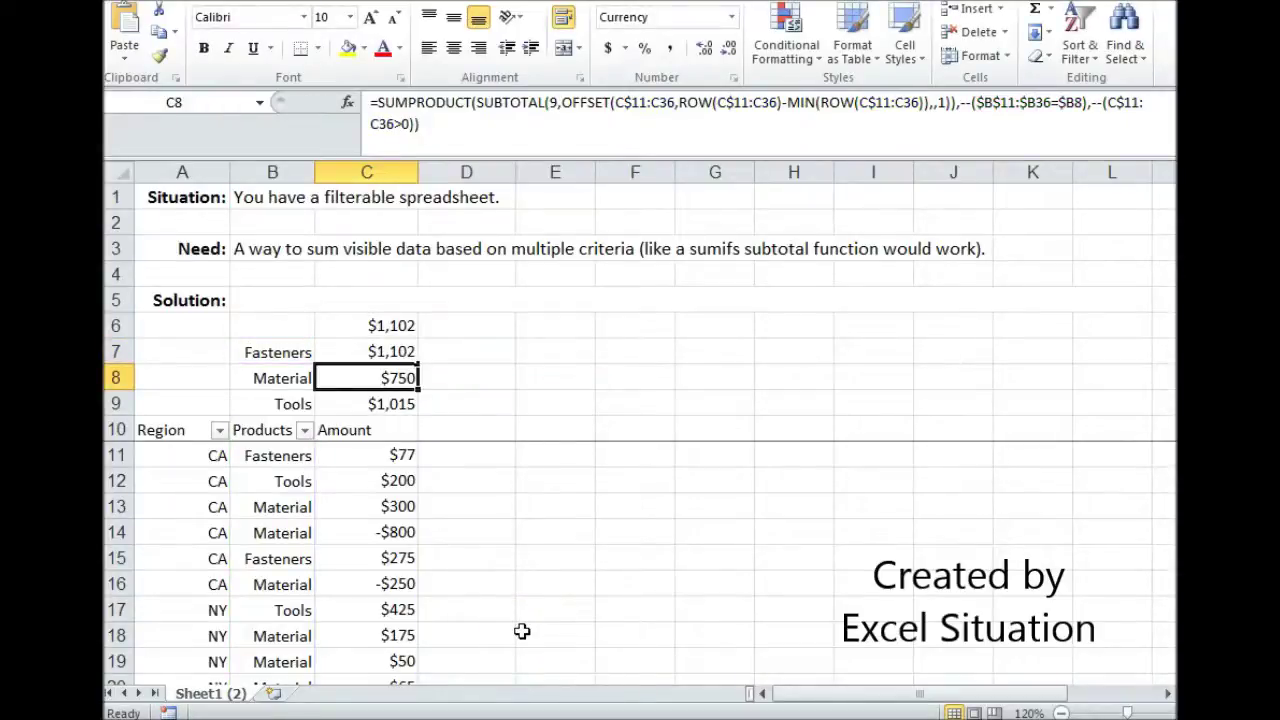
- Reapply the Region filter to show only the NY rows
{"action": "left_click", "coordinate": [219, 430]}
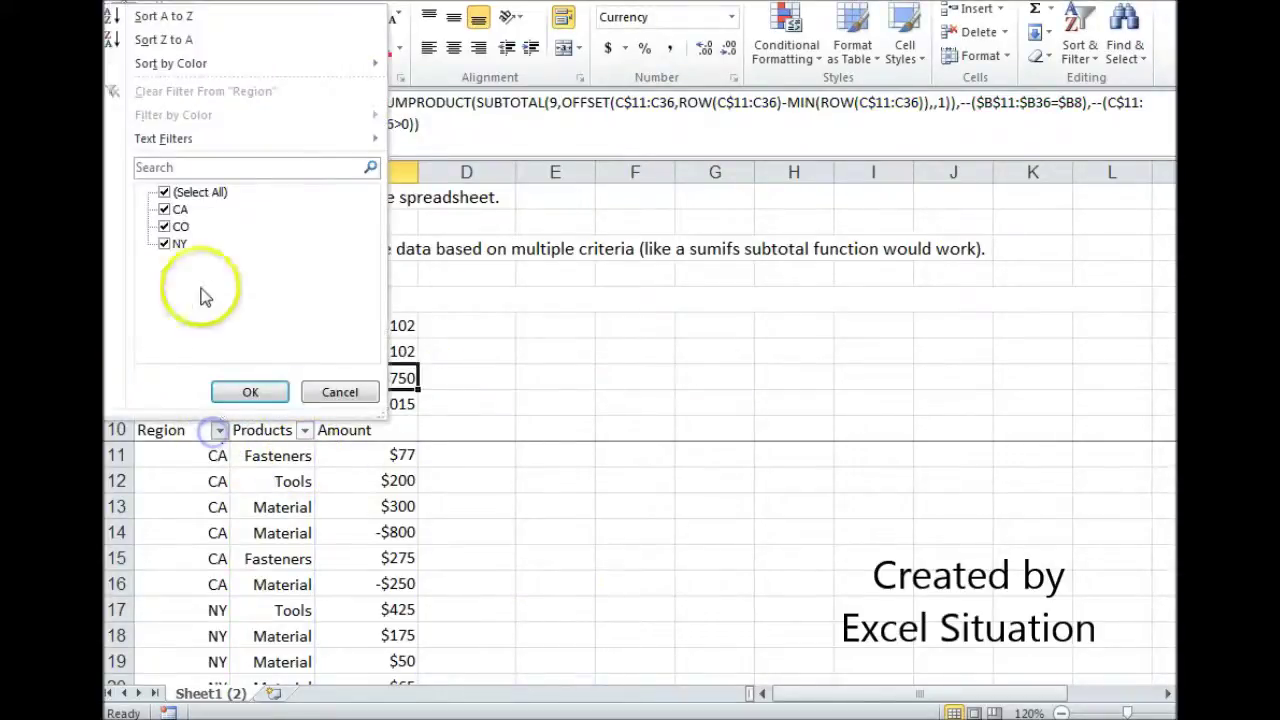
{"action": "left_click", "coordinate": [175, 192]}
{"action": "left_click", "coordinate": [164, 243]}
{"action": "left_click", "coordinate": [250, 392]}
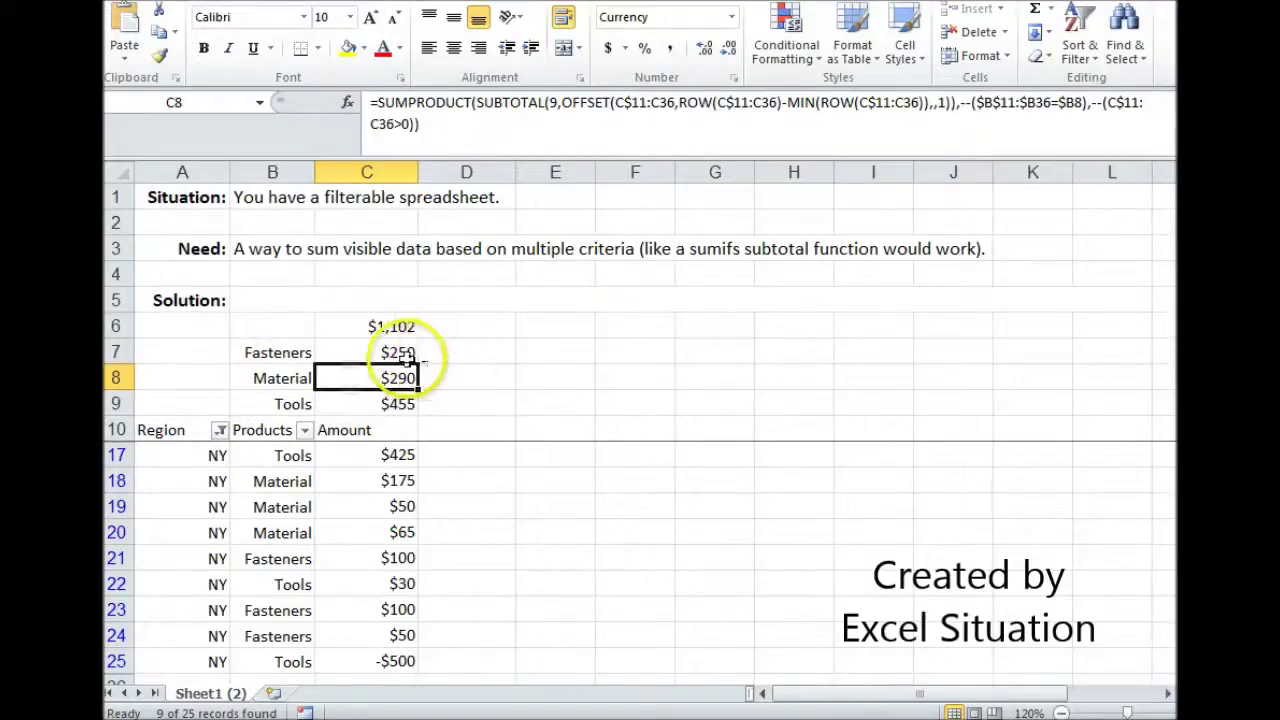
- Check the visible Fasteners amounts (C21, C24) and Material amounts against the $250 and $290 totals
{"action": "left_click", "coordinate": [388, 558]}
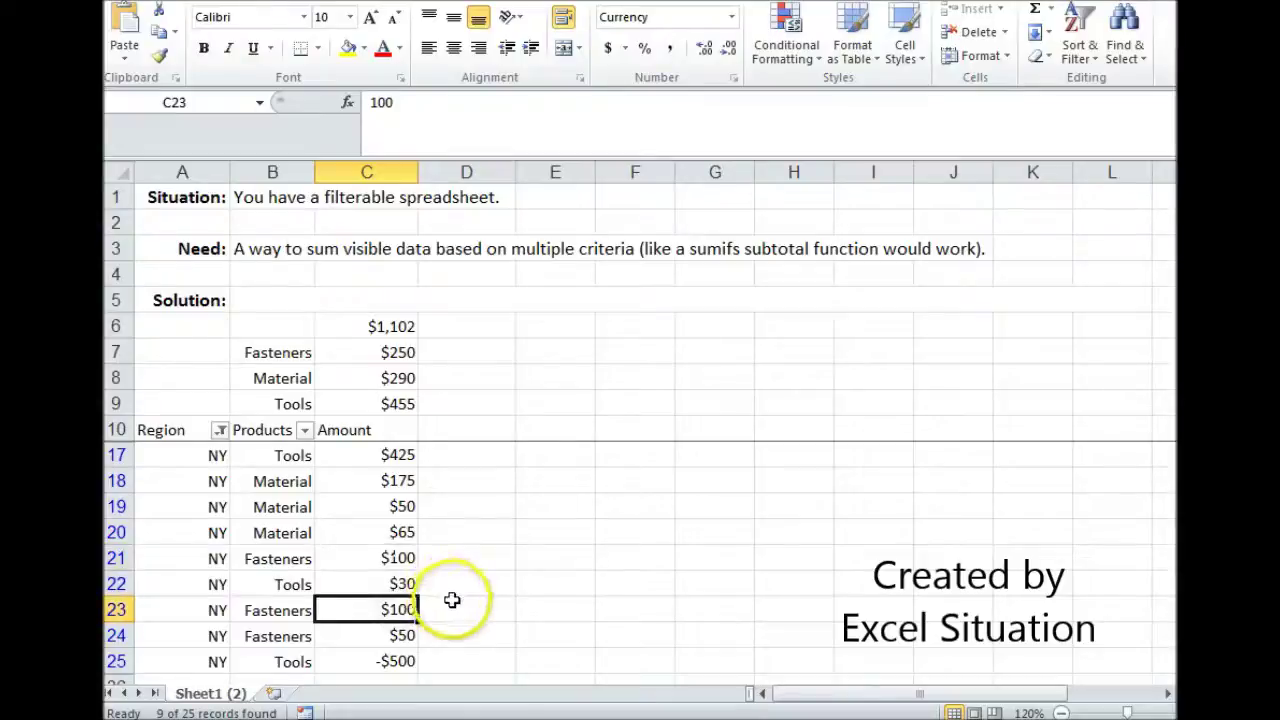
{"action": "left_click", "coordinate": [398, 635]}
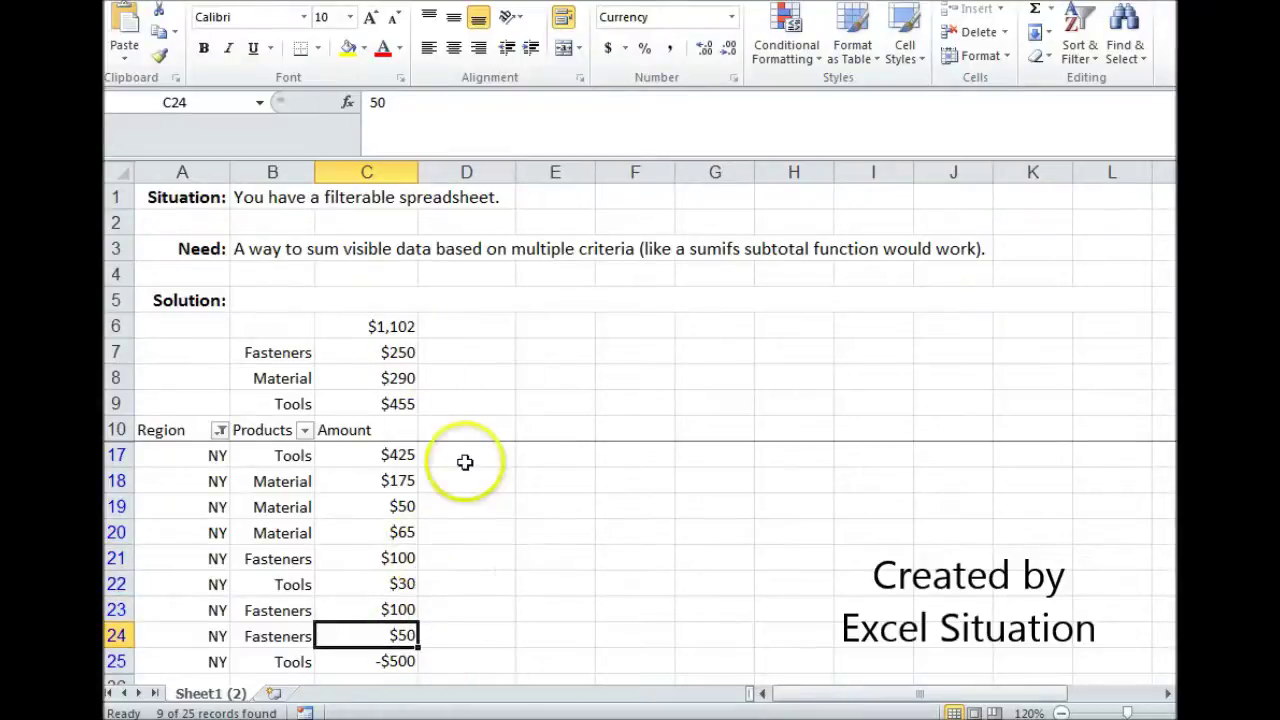
{"action": "left_click", "coordinate": [395, 383]}
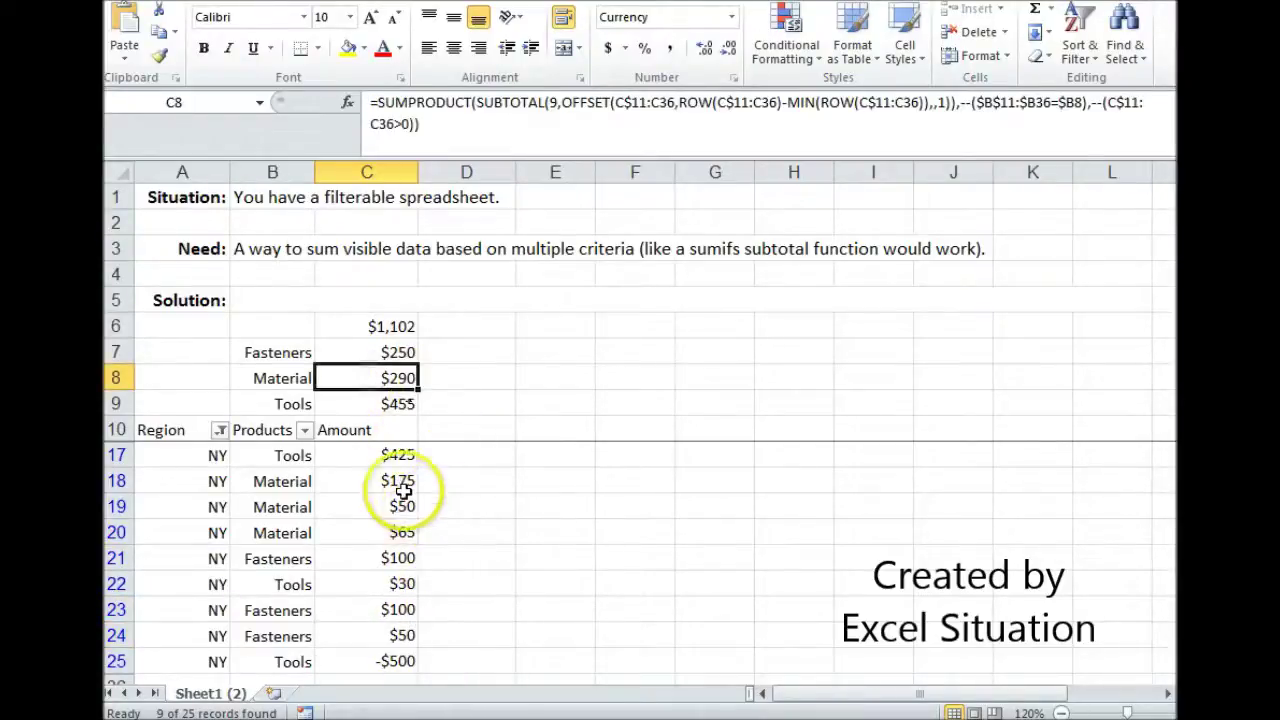
{"action": "left_click", "coordinate": [401, 484]}
{"action": "left_click_drag", "start_coordinate": [405, 534], "coordinate": [409, 482]}
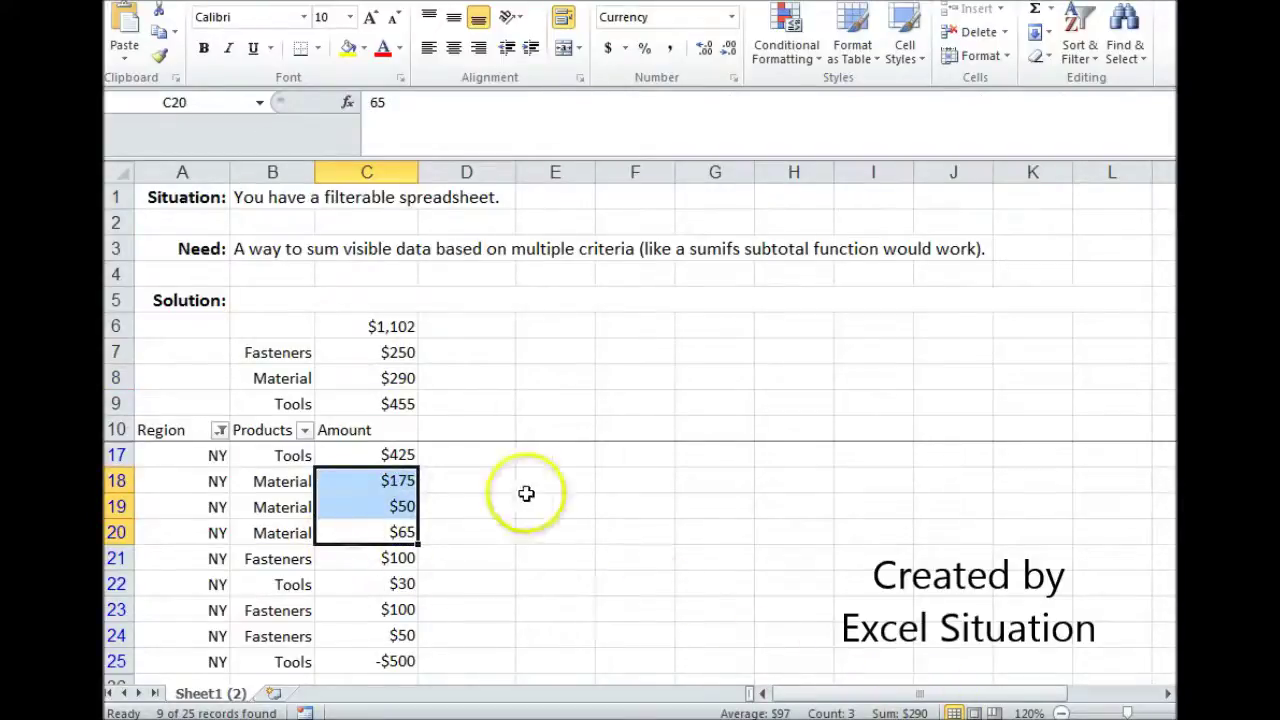
- Check the Tools total of $455 against the visible amounts in C17, C22 and C25
{"action": "left_click", "coordinate": [400, 404]}
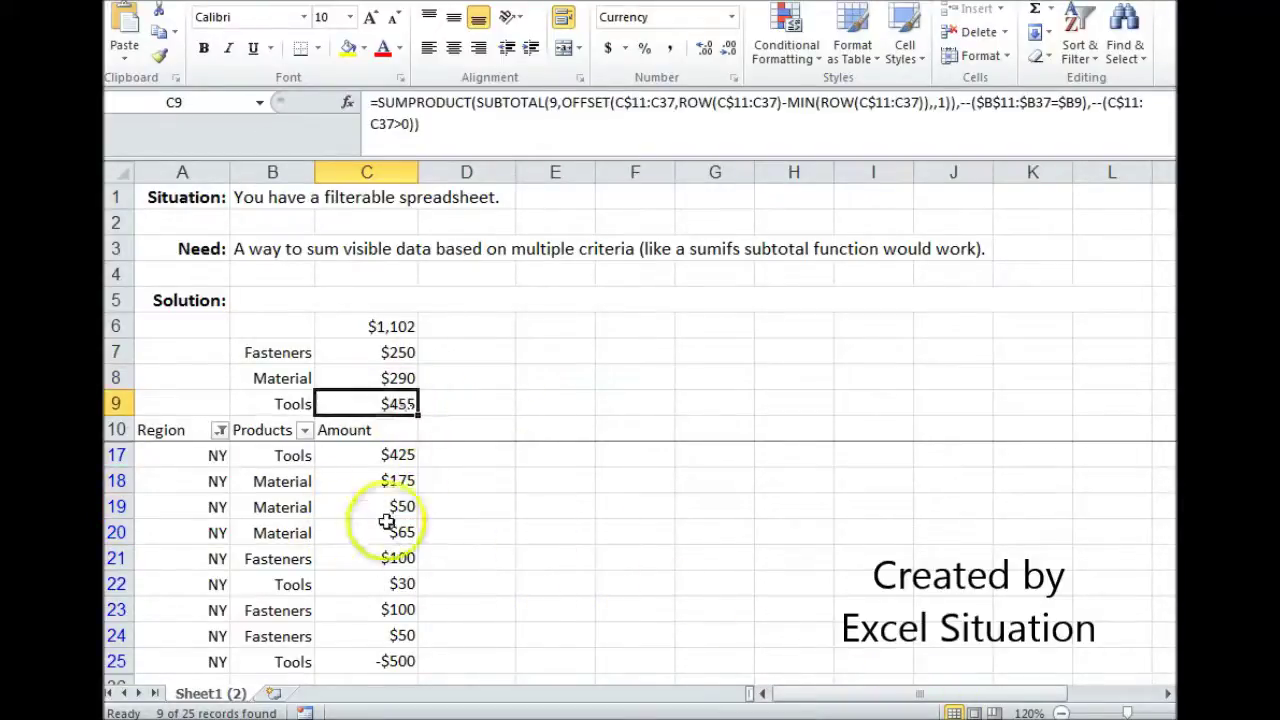
{"action": "left_click", "coordinate": [382, 455]}
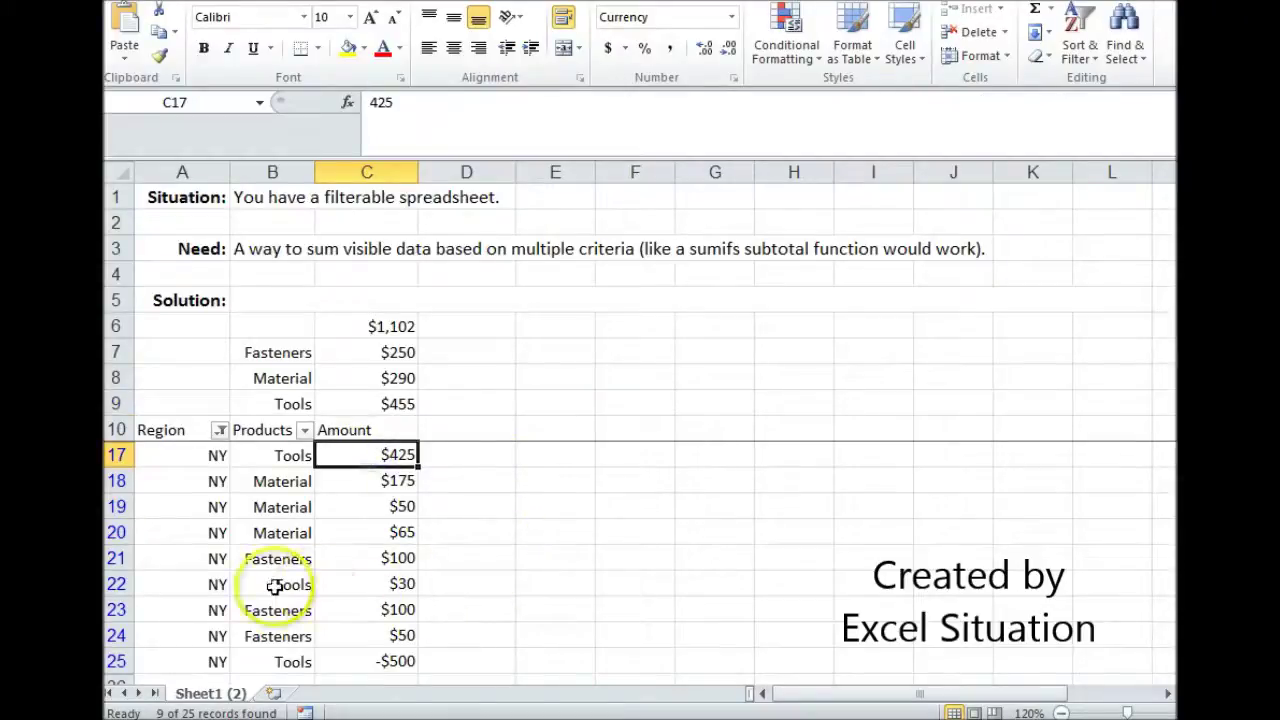
{"action": "left_click", "coordinate": [386, 584]}
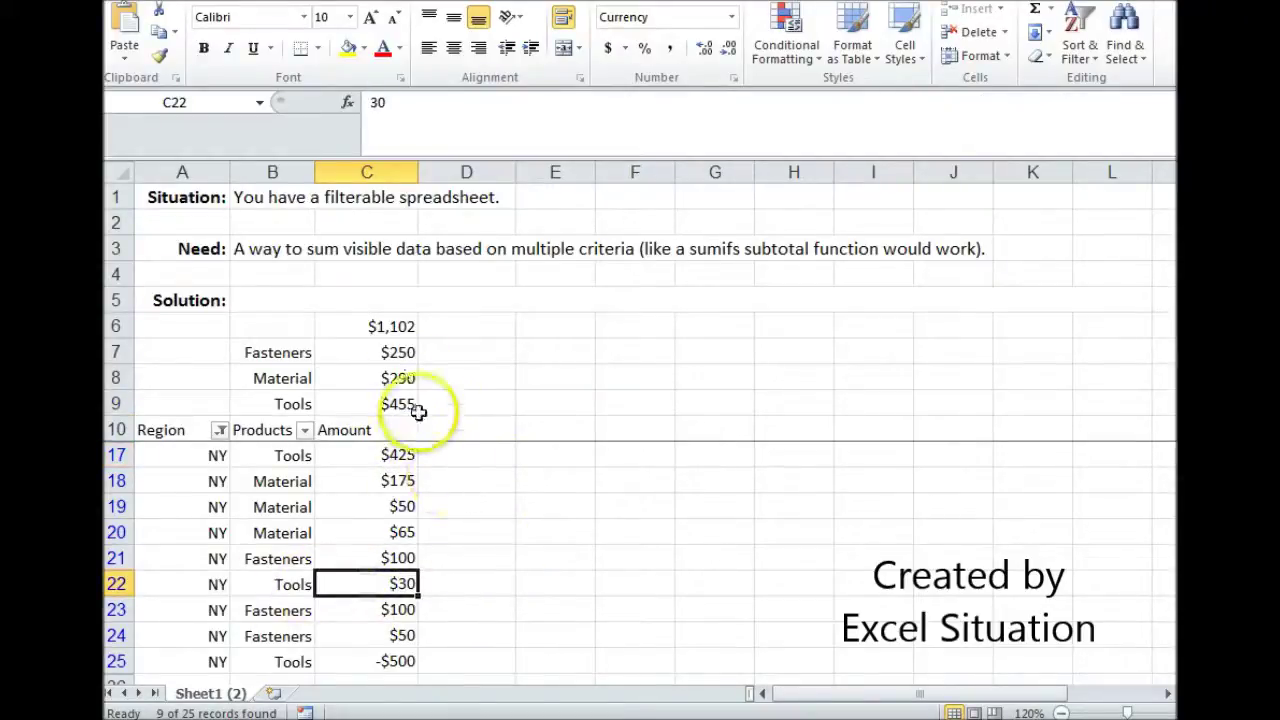
{"action": "left_click", "coordinate": [358, 661]}
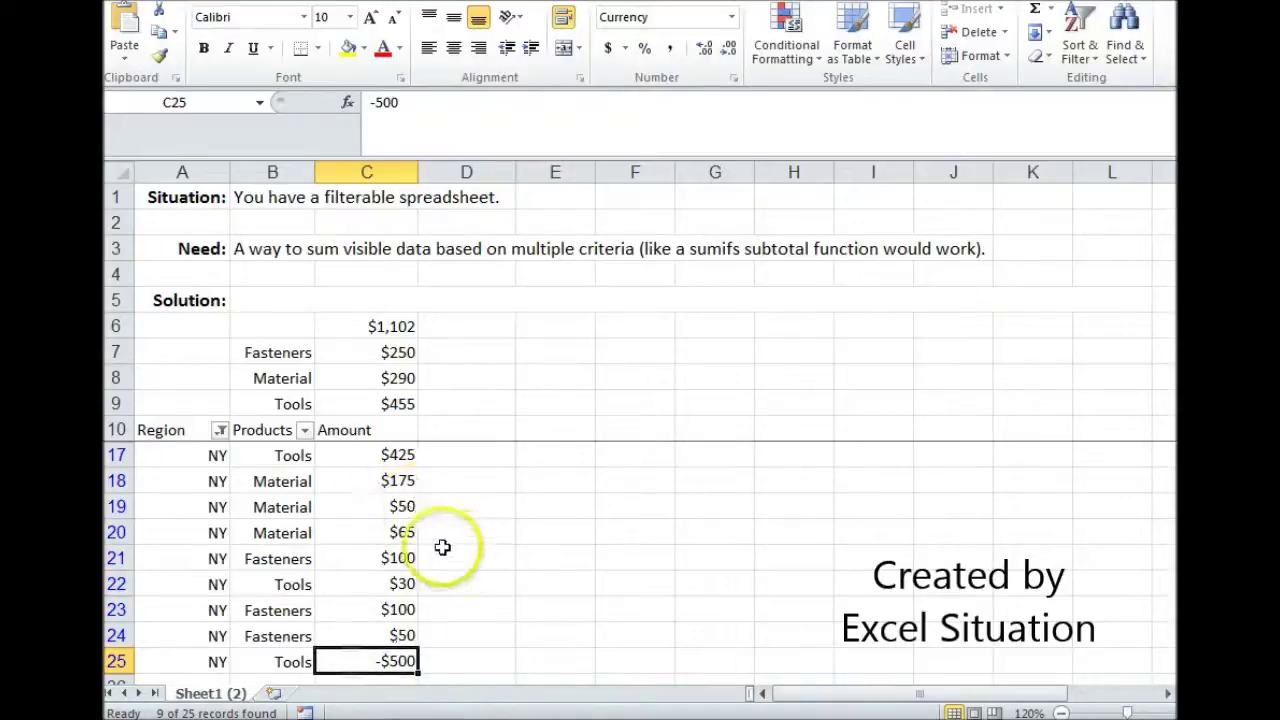
- Show all regions again and give B5's SUMPRODUCT formula text the Automatic font colour
{"action": "left_click", "coordinate": [220, 430]}
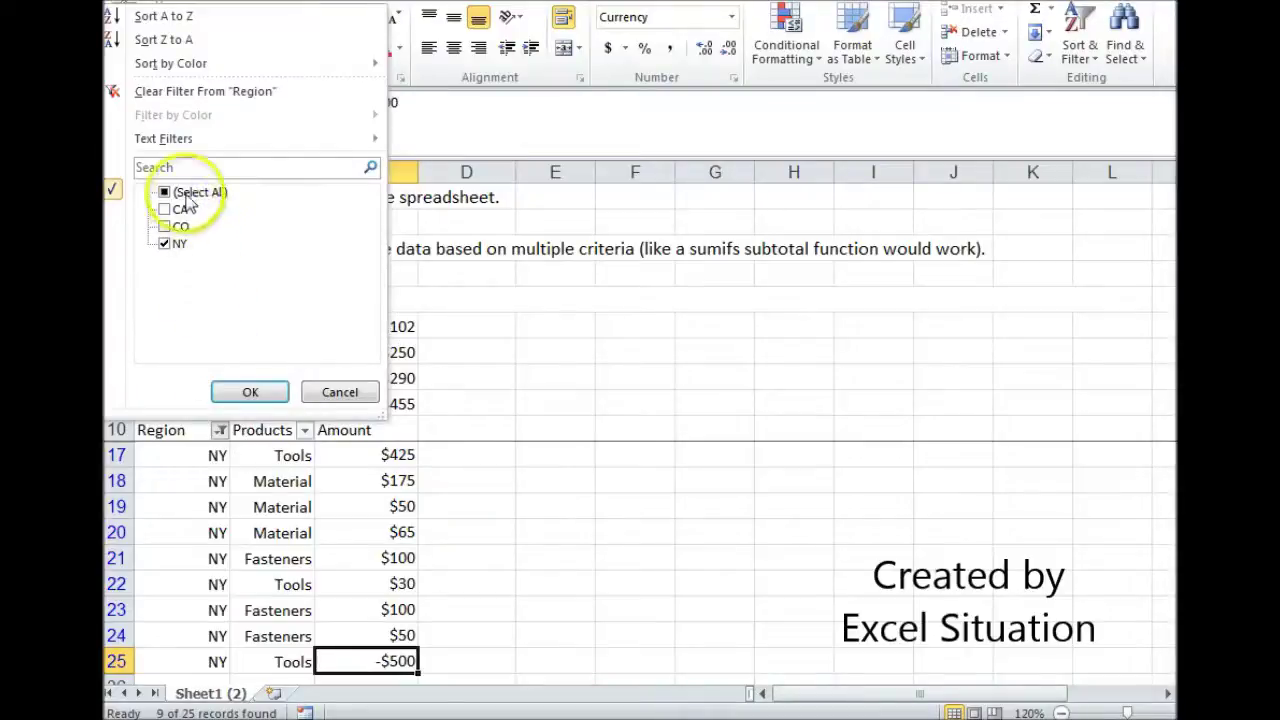
{"action": "left_click", "coordinate": [247, 395]}
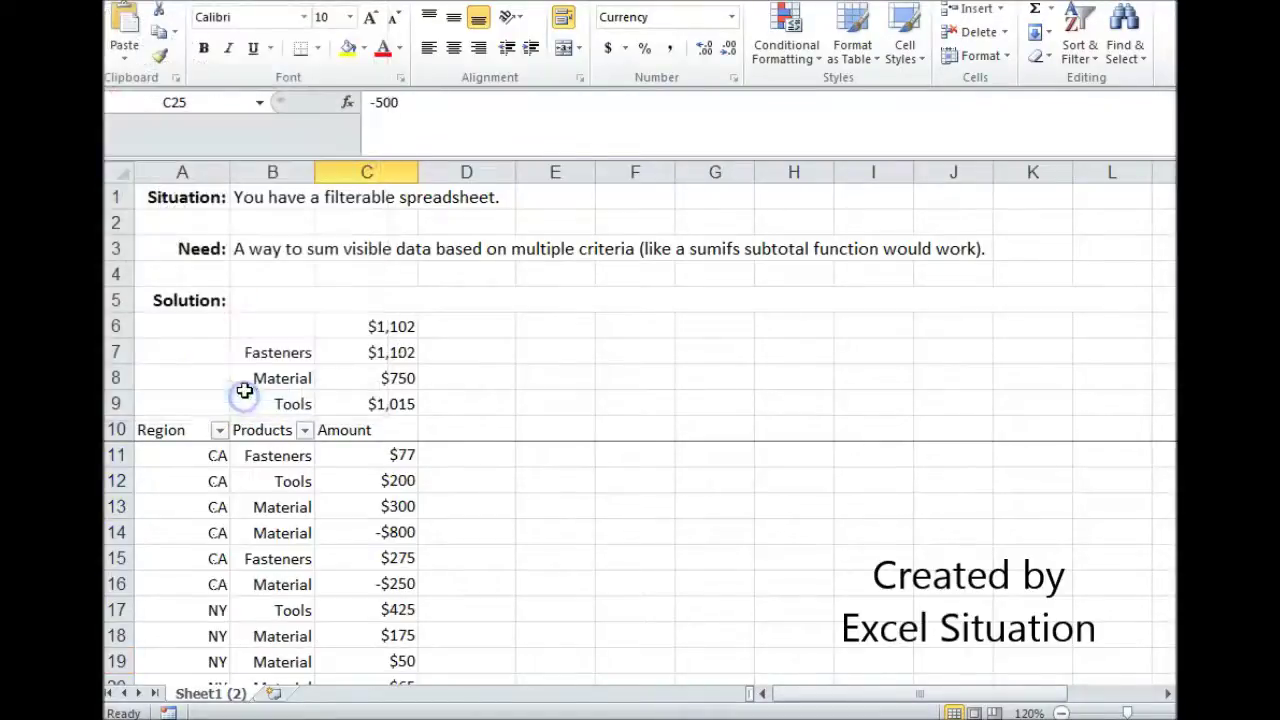
{"action": "left_click", "coordinate": [256, 301]}
{"action": "left_click", "coordinate": [399, 48]}
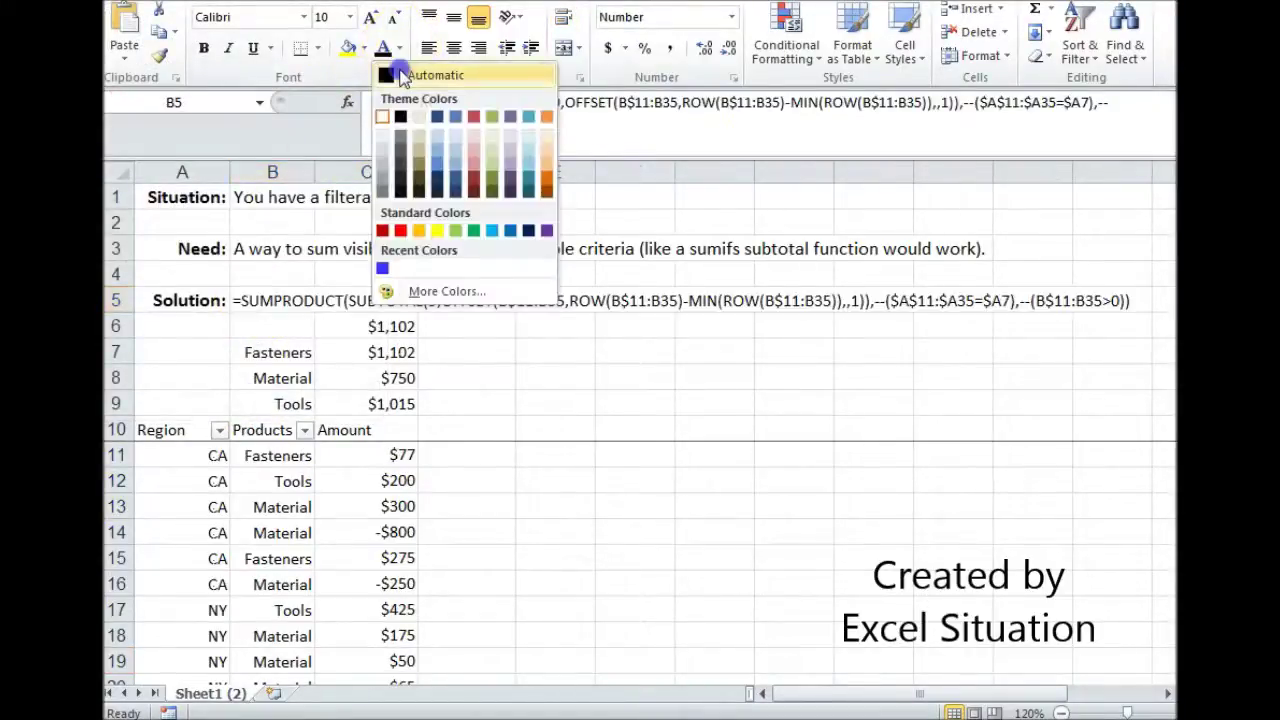
{"action": "left_click", "coordinate": [188, 251]}
{"action": "left_click", "coordinate": [190, 250]}
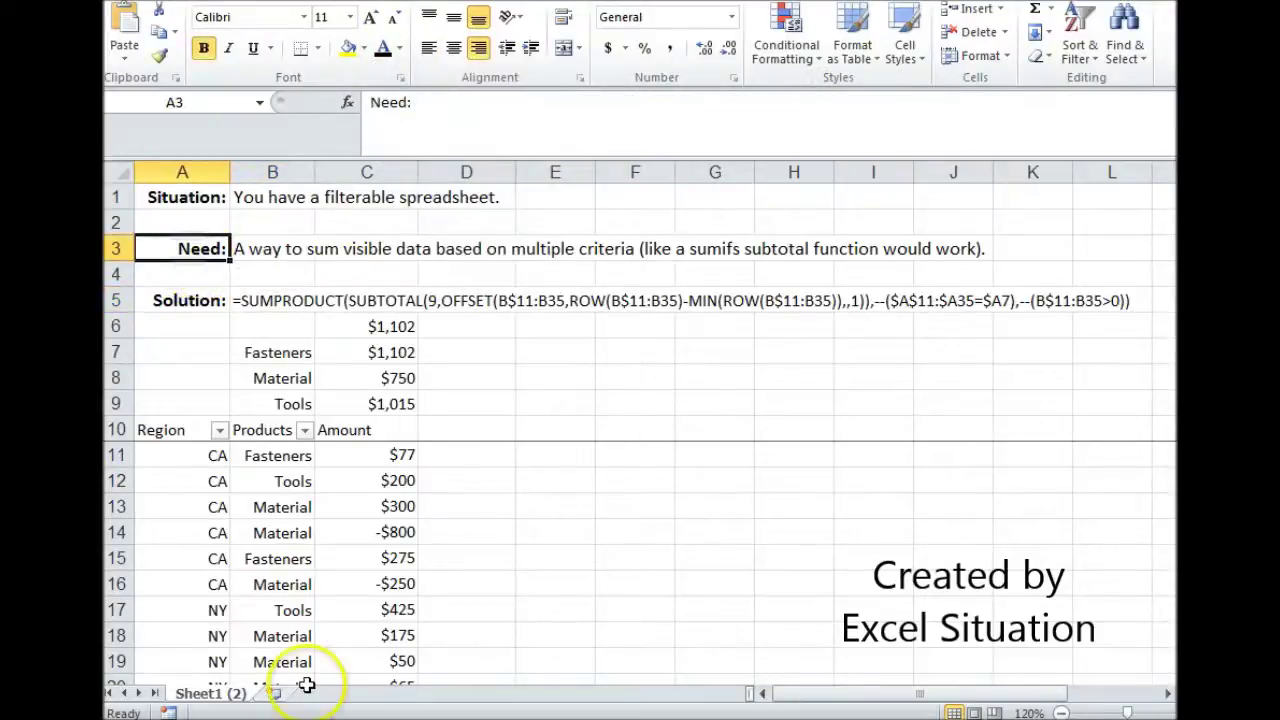